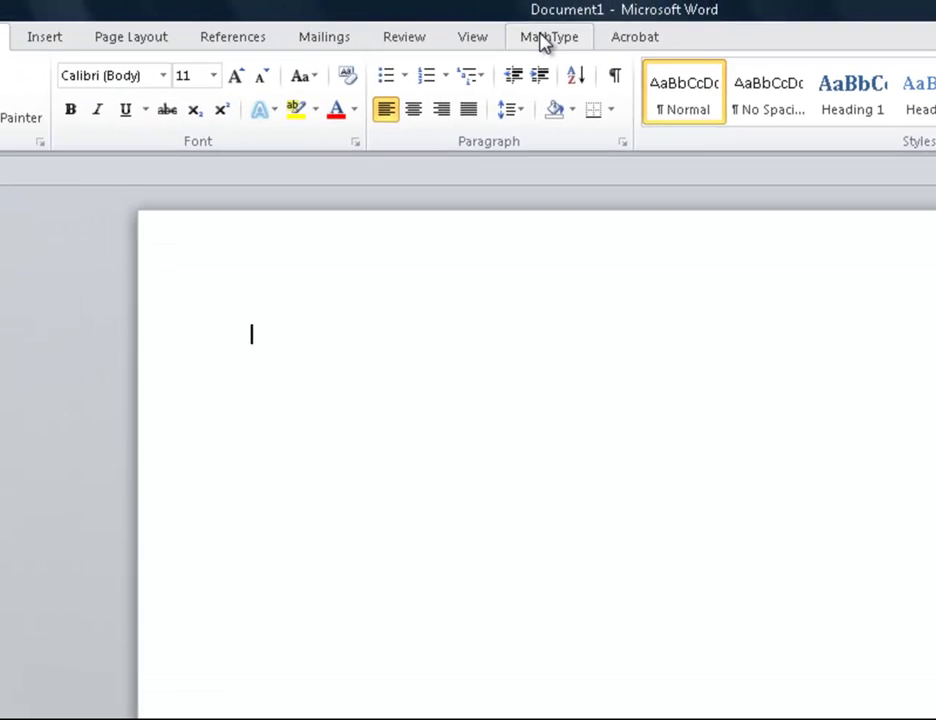
Insert an empty inline MathType equation into the blank Word document.
click(575, 38)
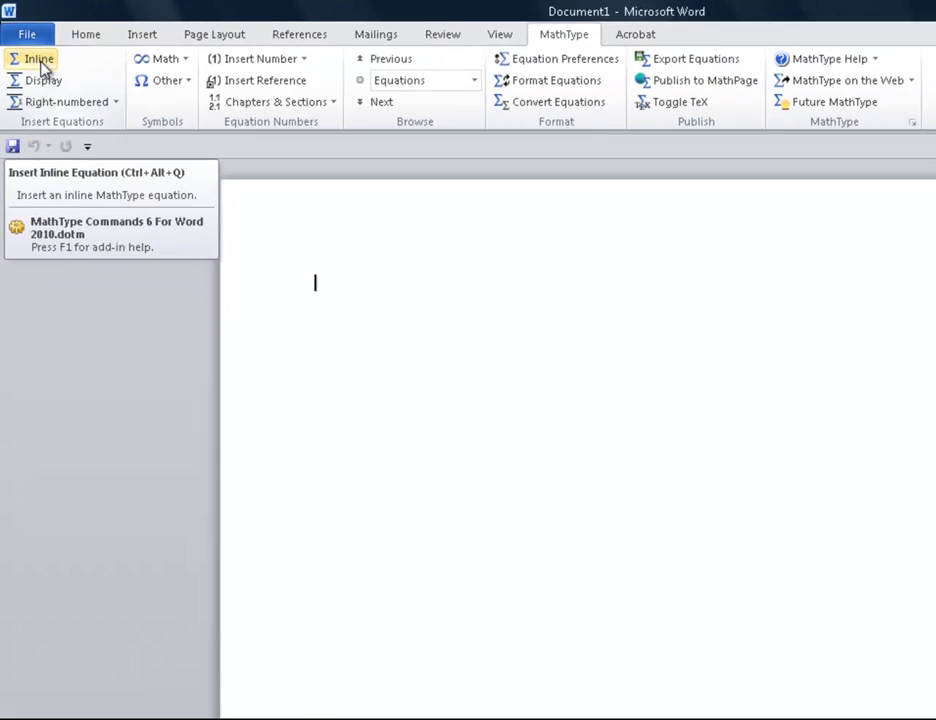
click(67, 101)
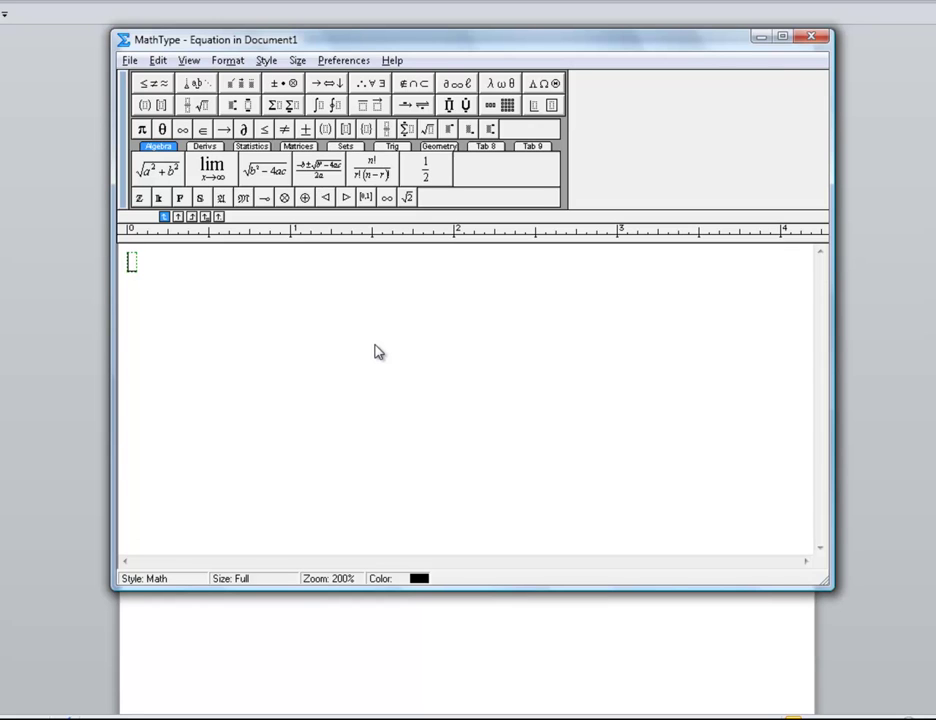
Enter 3x with superscript 2, then +5x−7, and break to a new line.
text(3x)
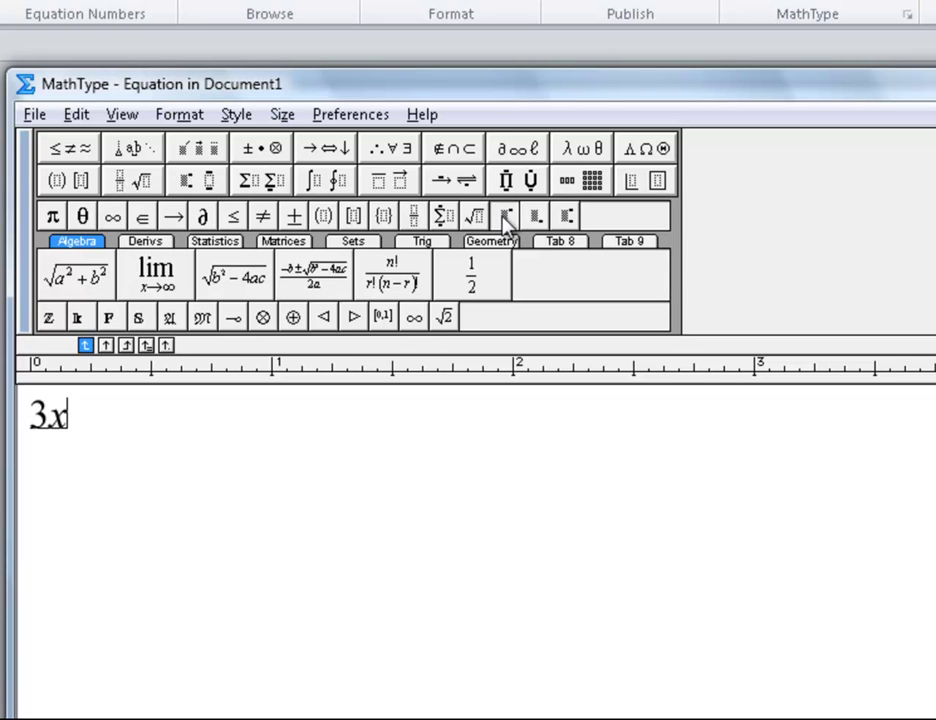
click(506, 218)
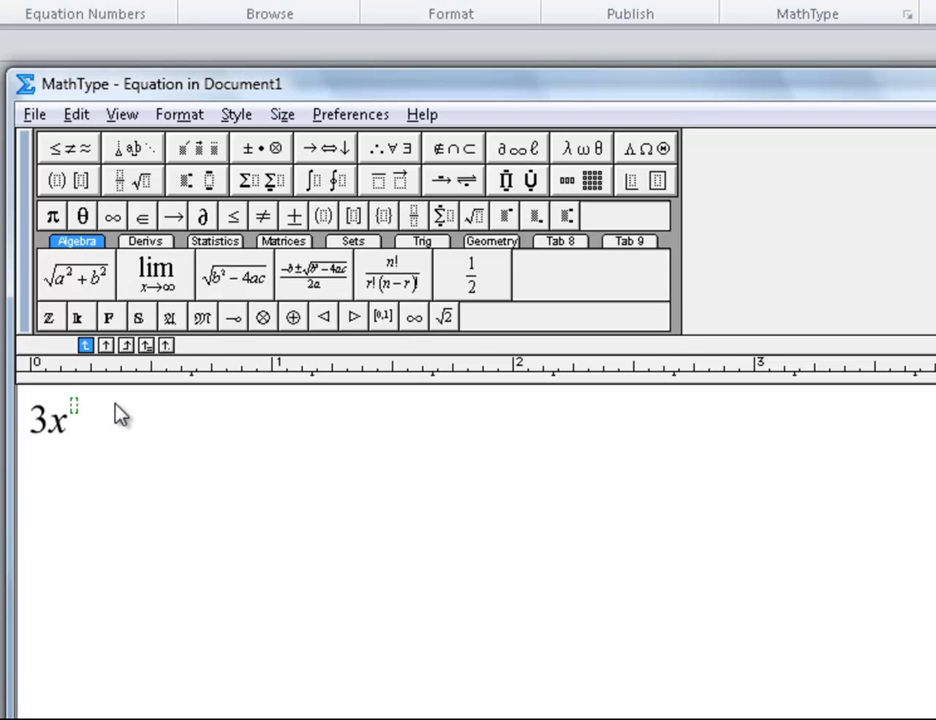
text(2)
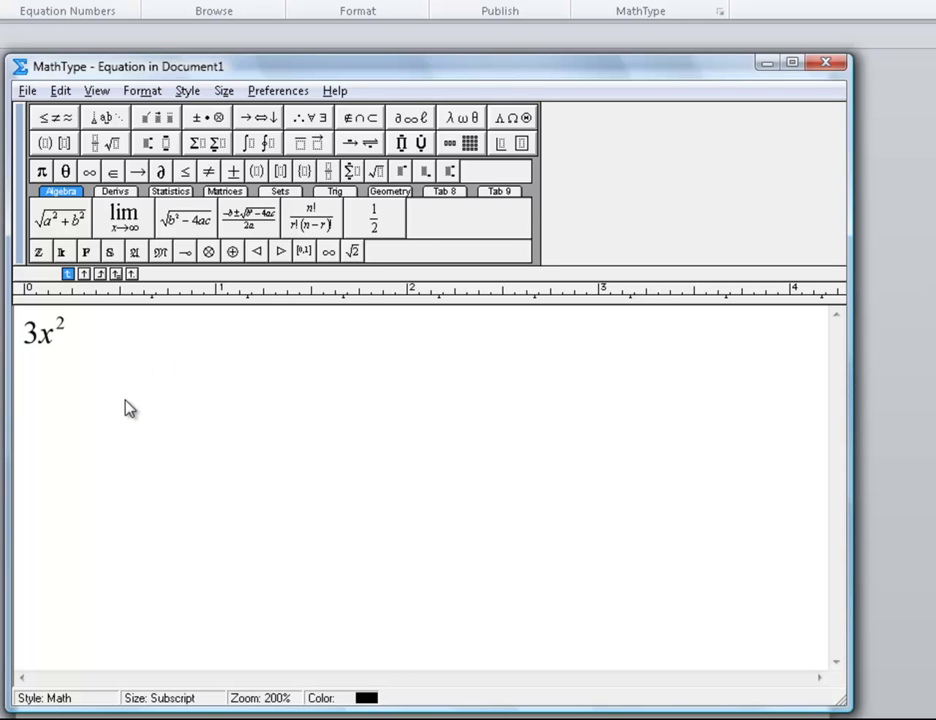
key(Right)
text(+5x)
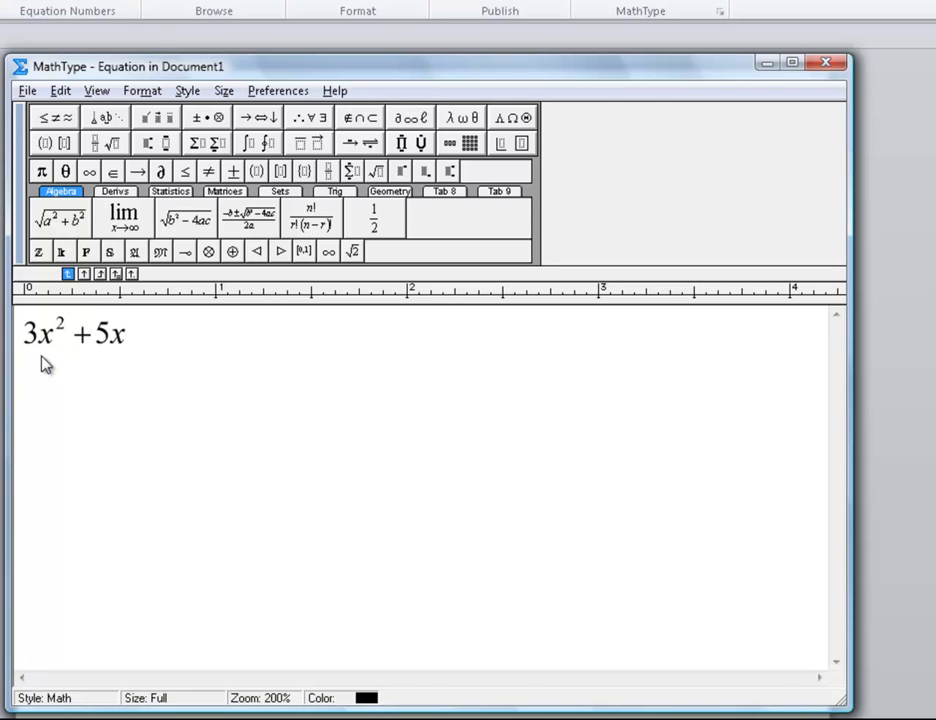
text(-)
text(7)
key(Left)
key(Left)
key(Left)
key(Left)
key(Left)
key(End)
key(Left)
key(Left)
key(Left)
key(Left)
key(Left)
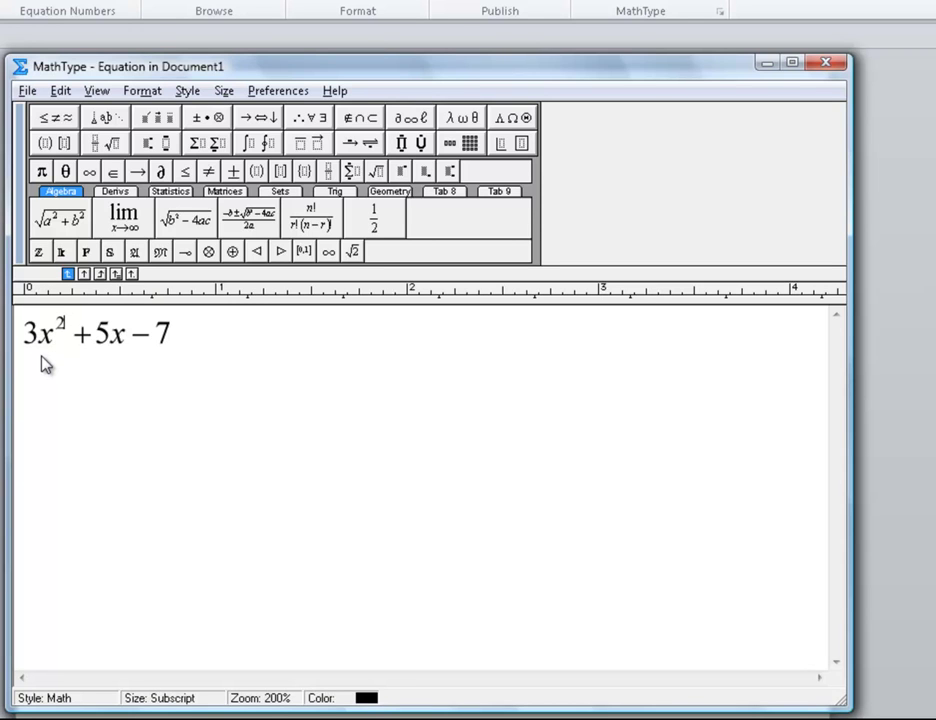
key(End)
key(Return)
Write √(6x+9) − 10 on the second line and start a third line.
click(377, 172)
text(6x+9)
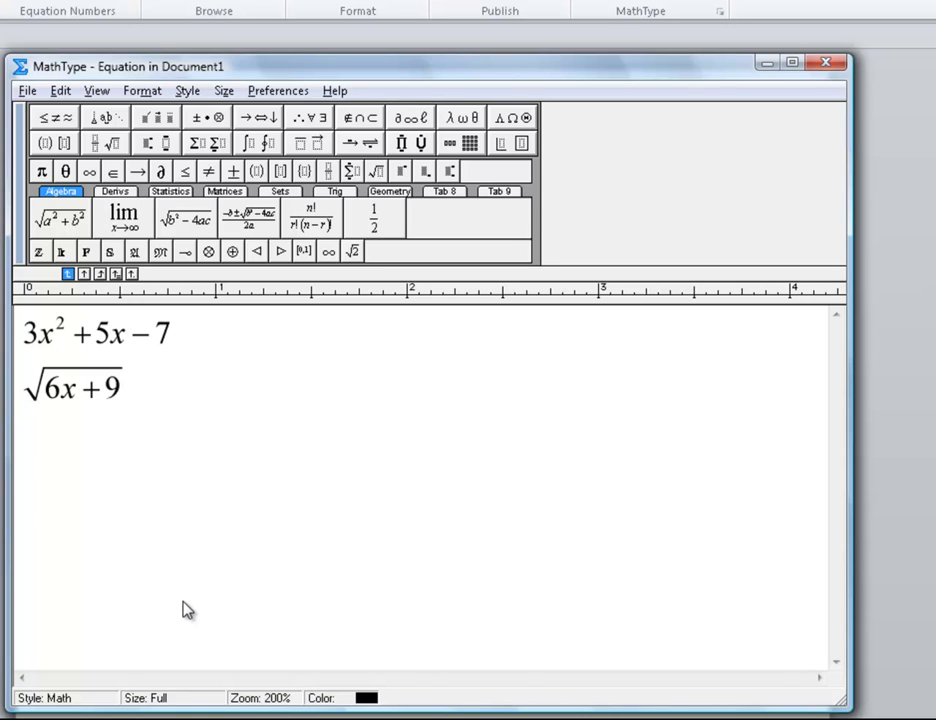
text(-1)
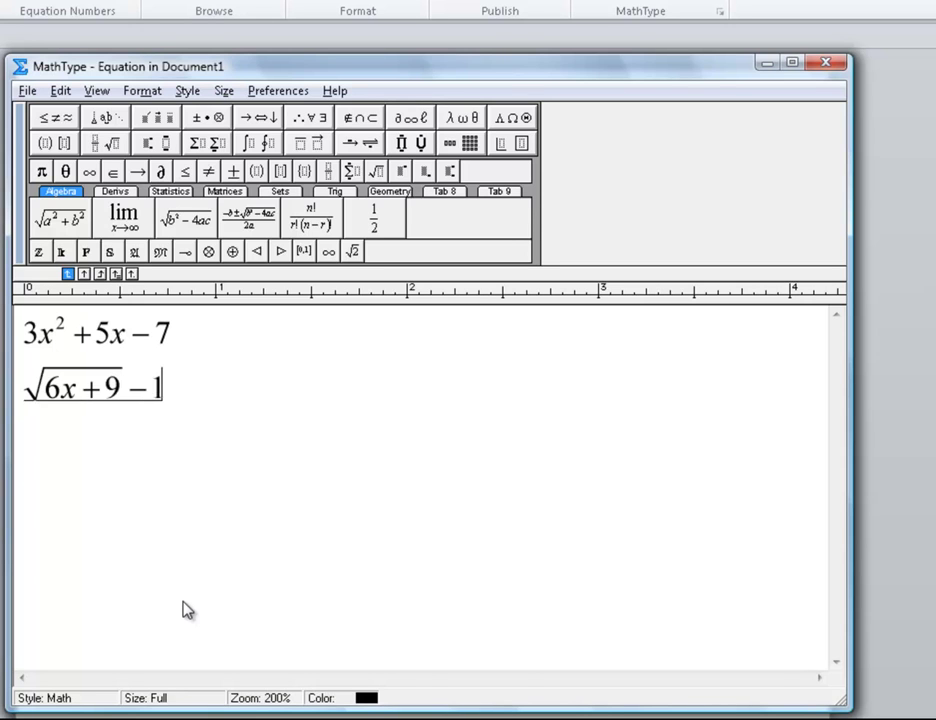
text(0)
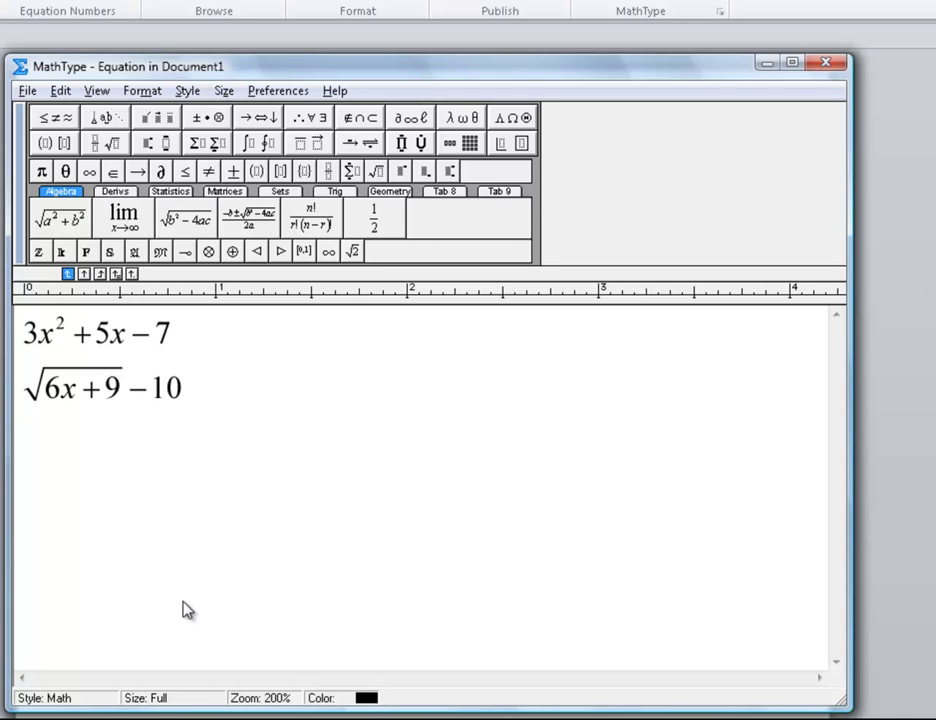
key(Return)
Close MathType back to Document1, saving the two-line equation.
click(28, 91)
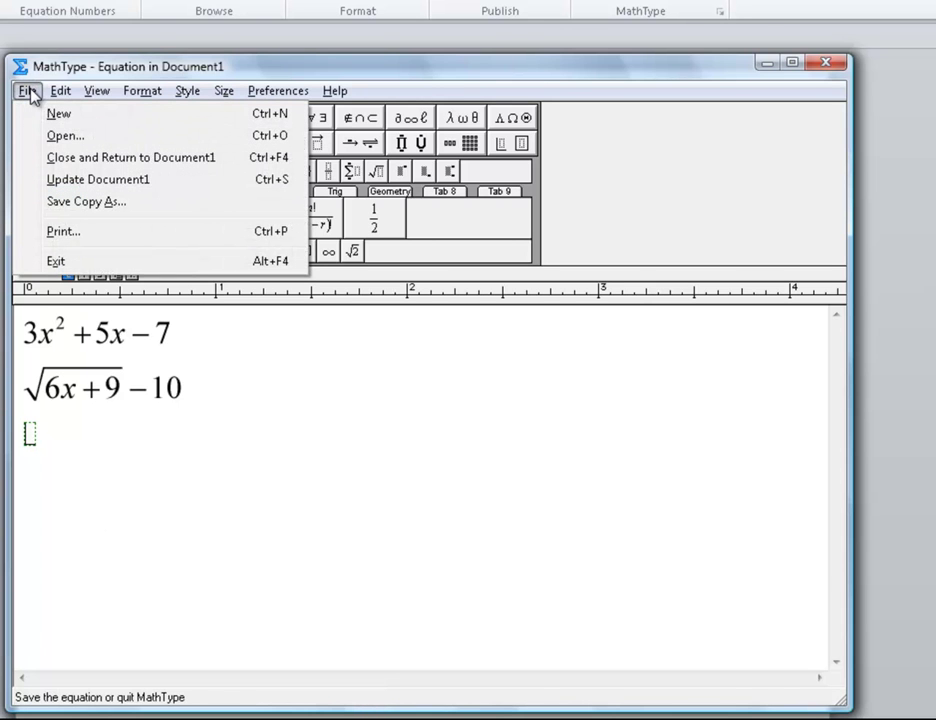
click(78, 167)
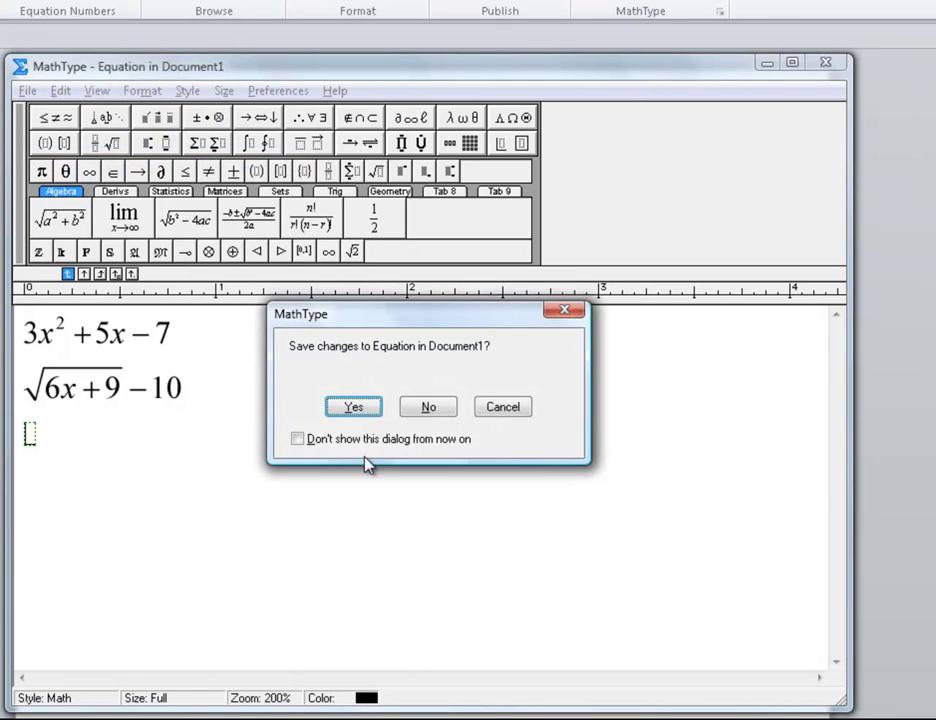
click(354, 410)
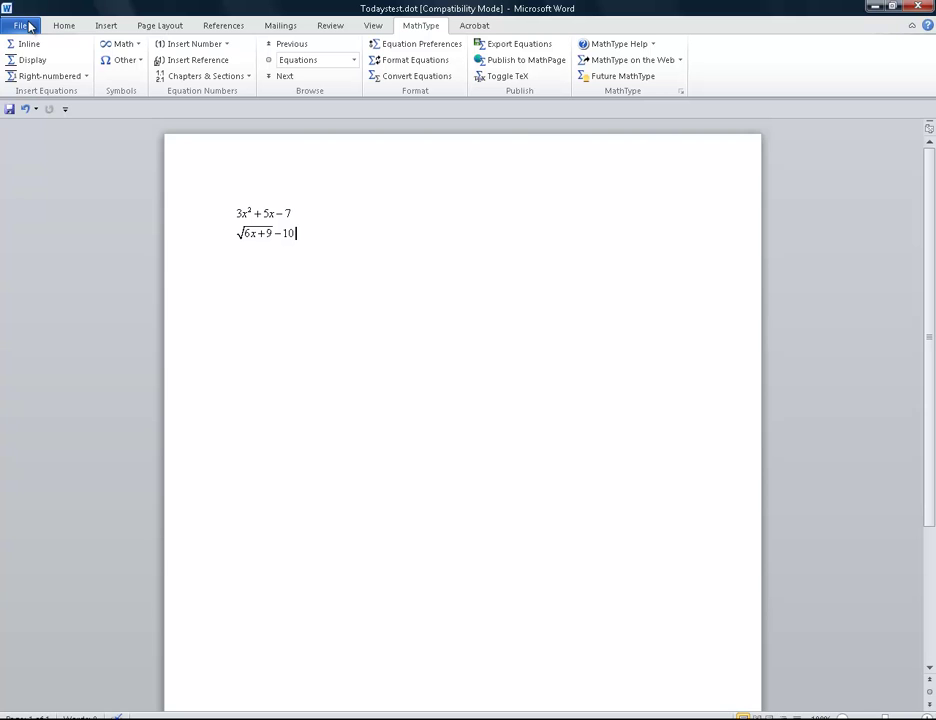
Save the document as Todaystest.doc in Word 97-2003 Document (*.doc) format.
click(22, 26)
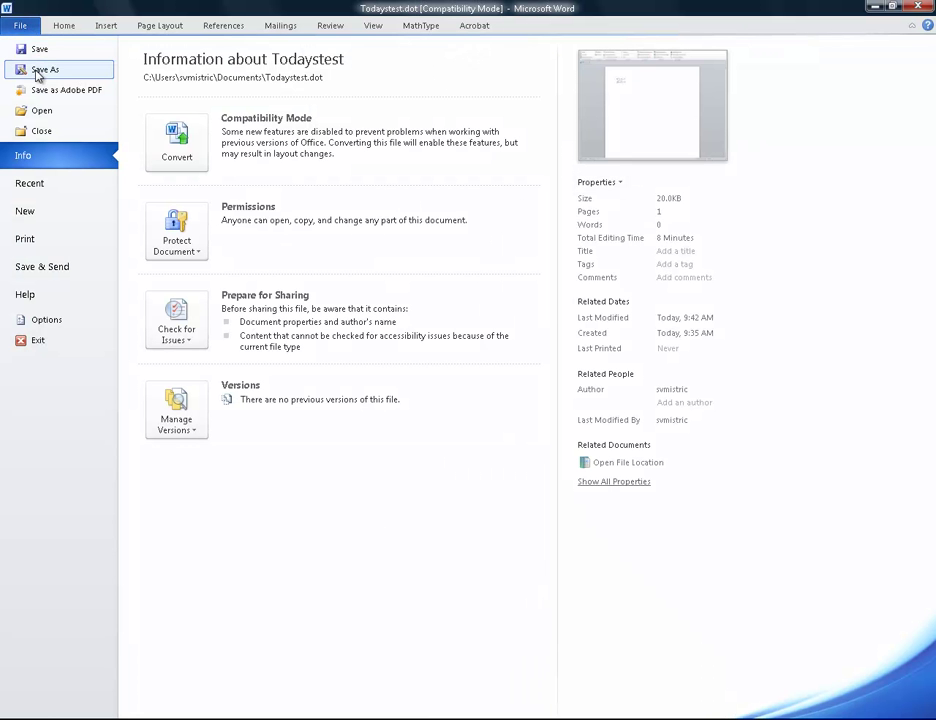
click(40, 70)
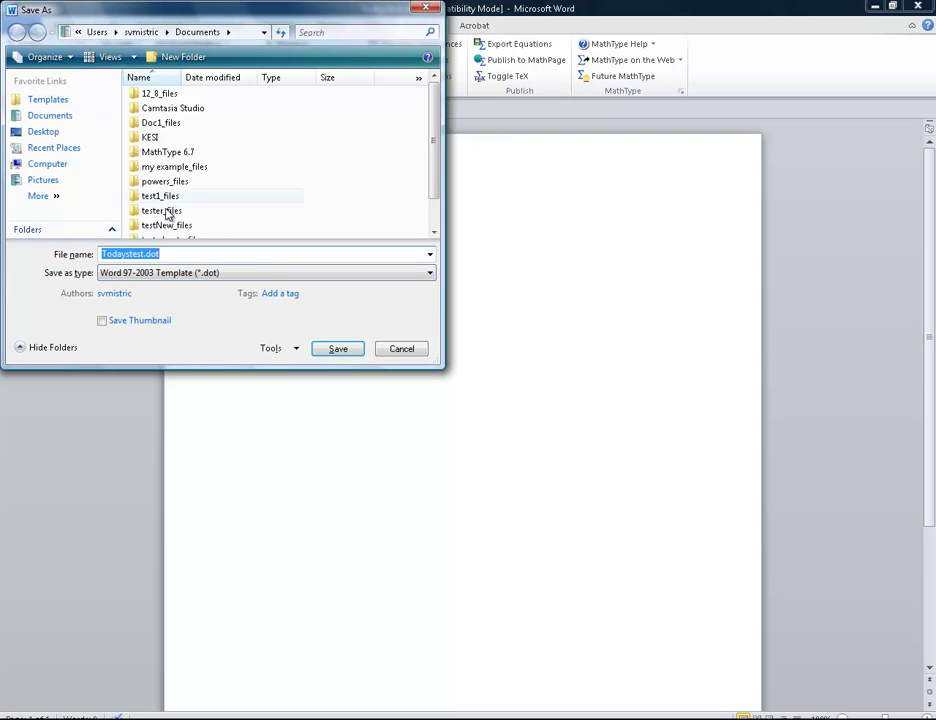
click(432, 276)
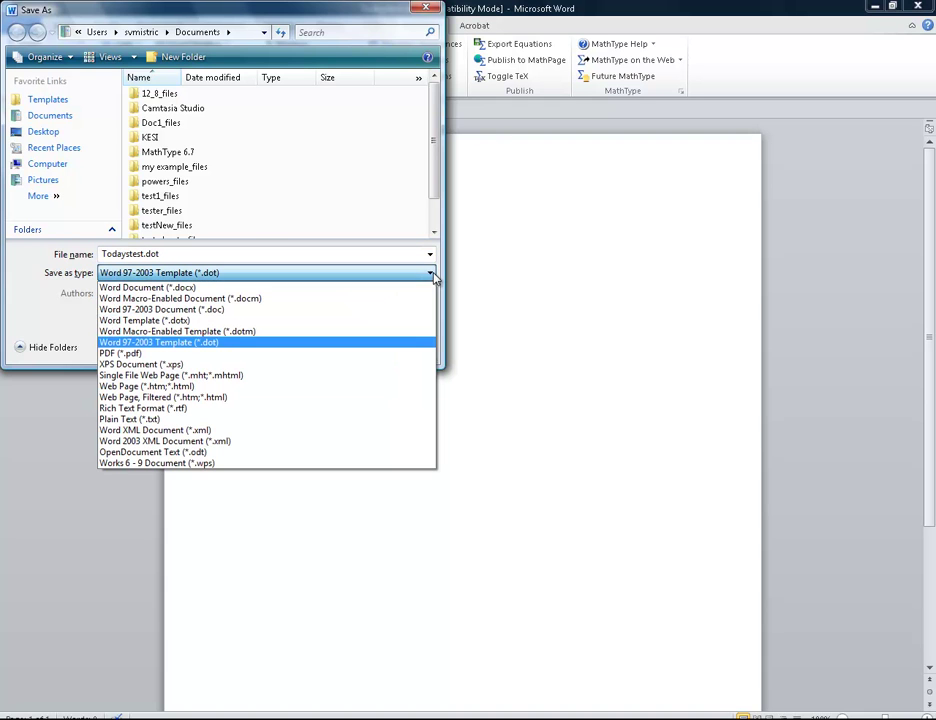
click(192, 310)
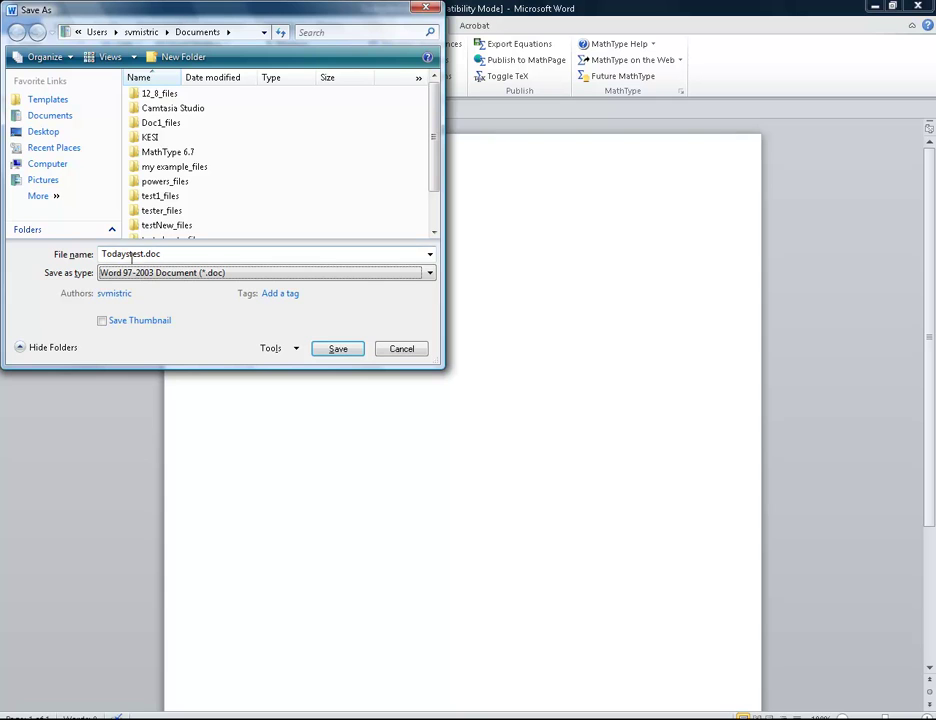
click(340, 349)
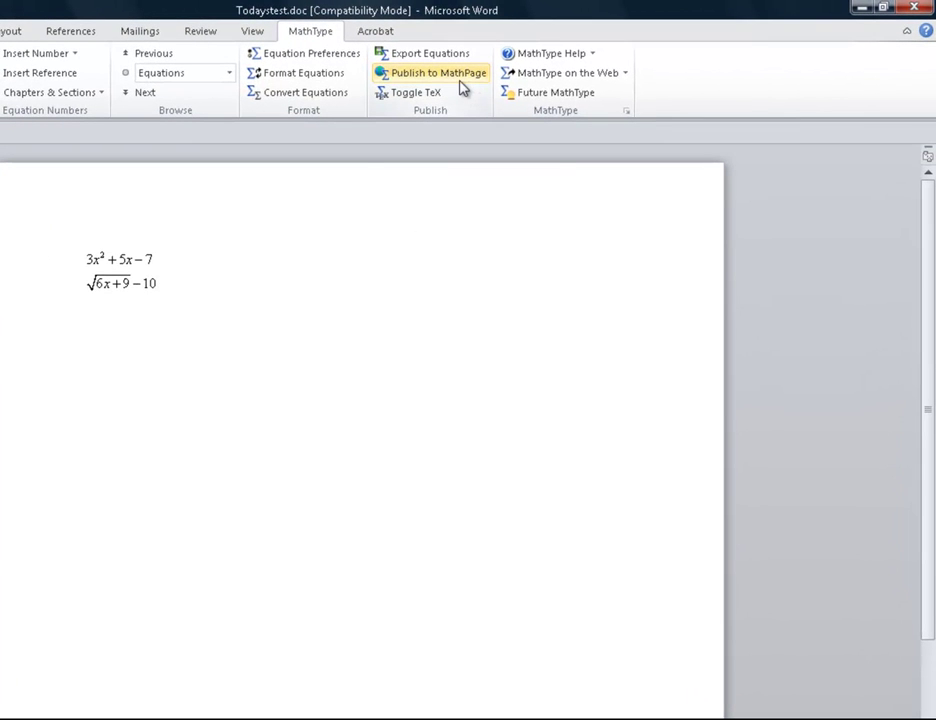
Publish to MathPage as Todaystest.htm using MathML via MathPlayer (IE behavior).
click(460, 84)
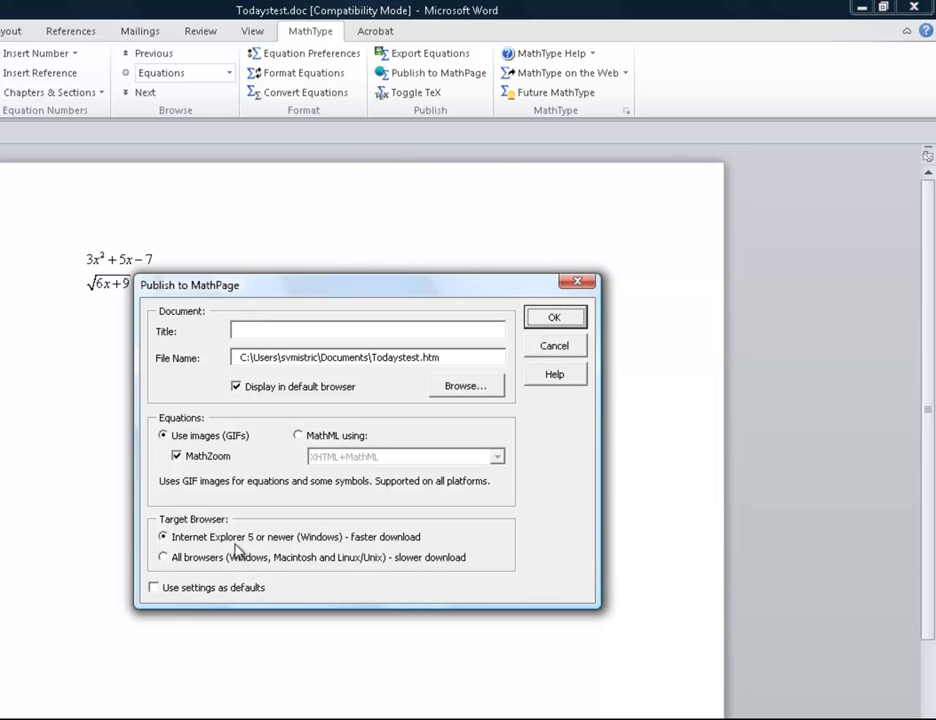
click(299, 437)
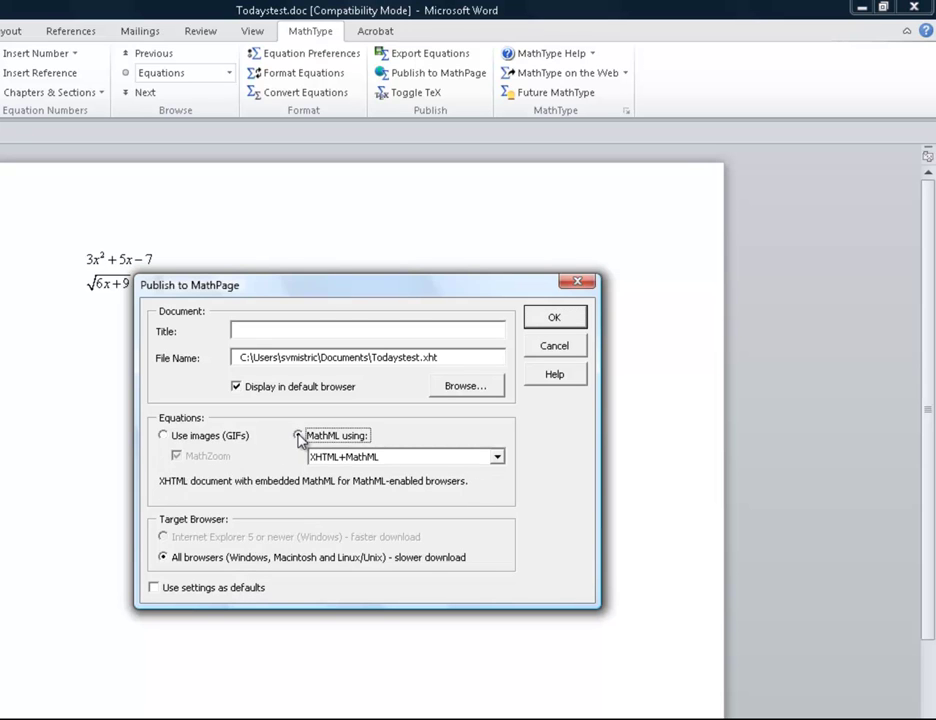
click(497, 457)
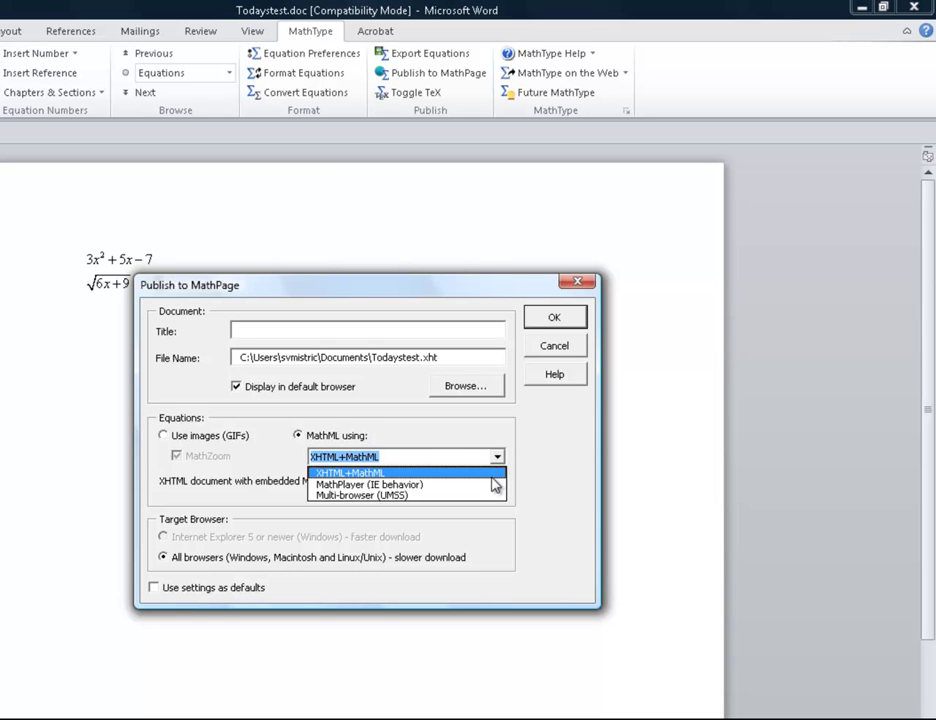
click(489, 487)
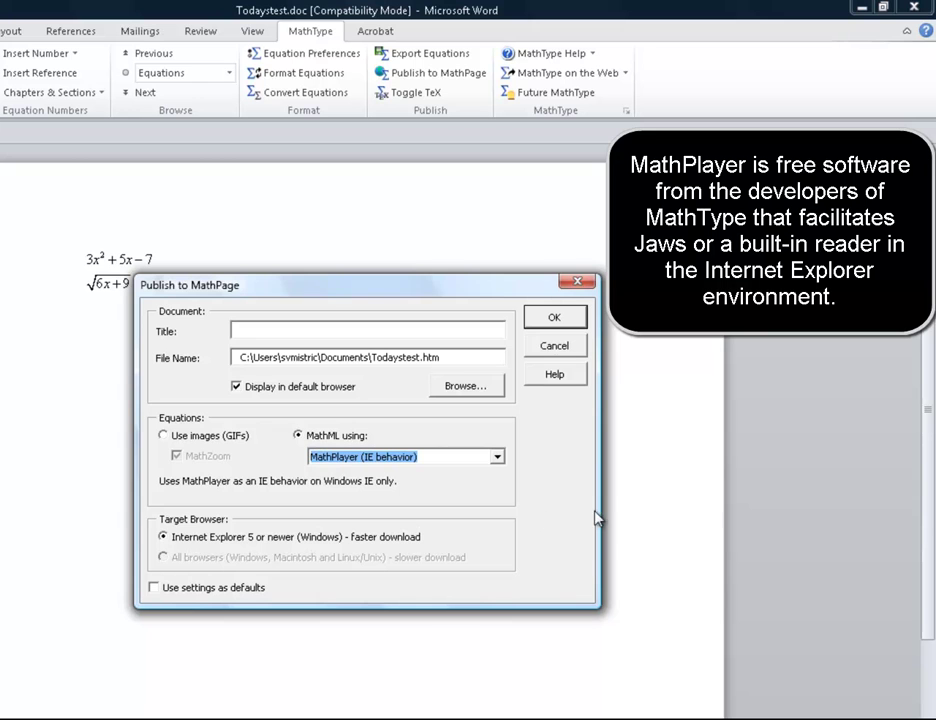
click(548, 330)
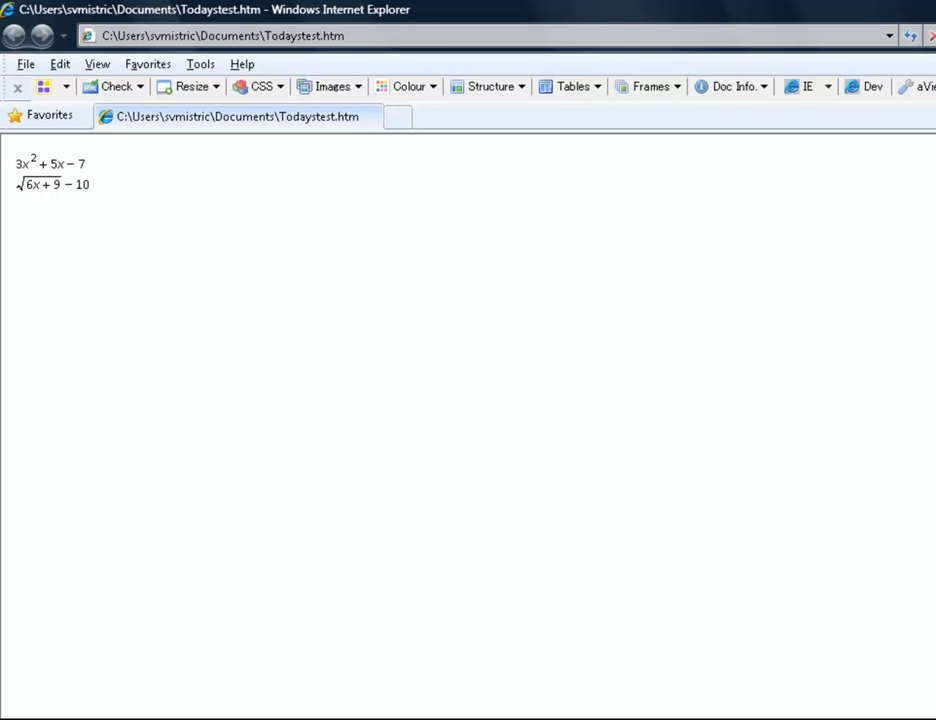
Open the Start menu while Internet Explorer shows the published Todaystest.htm.
key(super)
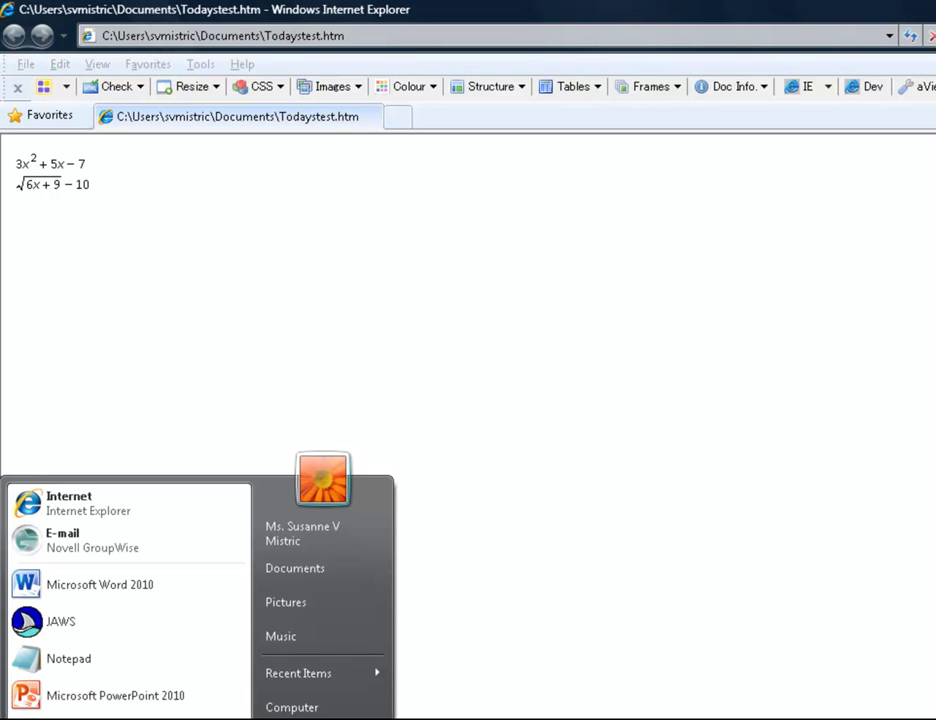
Launch JAWS from the Start menu and zoom the equations with MathPlayer.
click(18, 626)
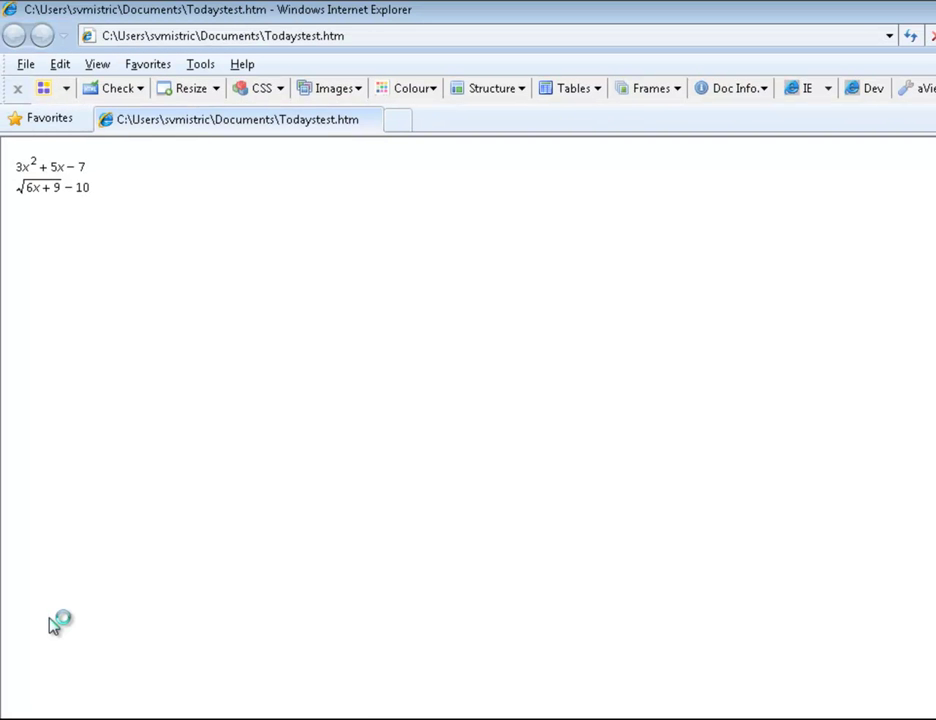
click(20, 175)
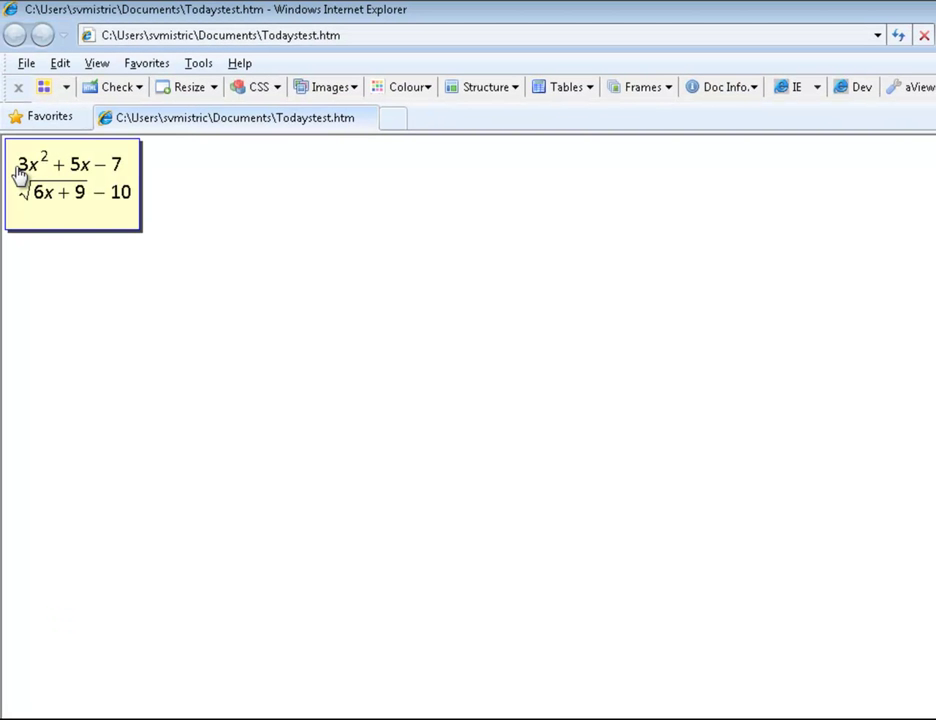